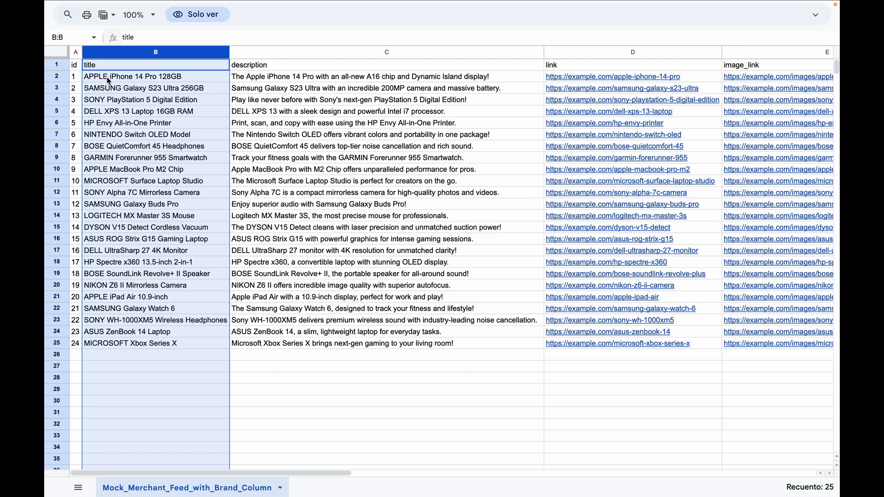
# Step: Examine the first product row, the description column and the brand column in the feed spreadsheet
pyautogui.click(58, 76)
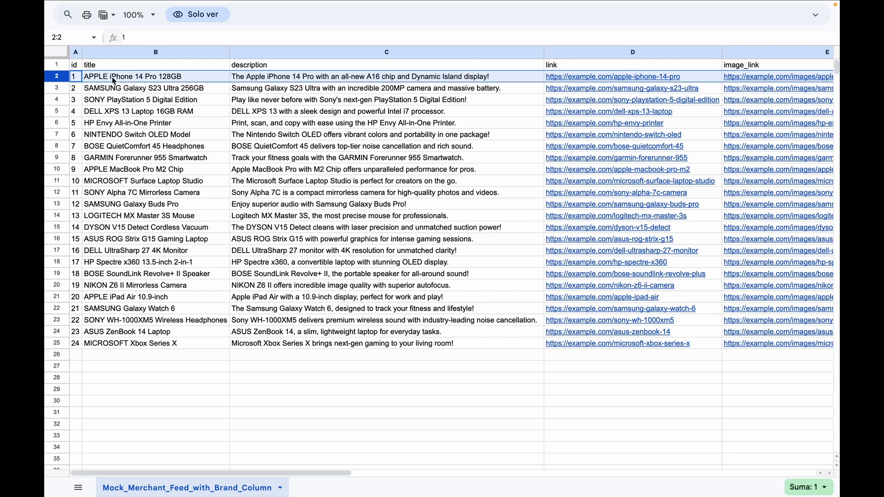
pyautogui.click(271, 55)
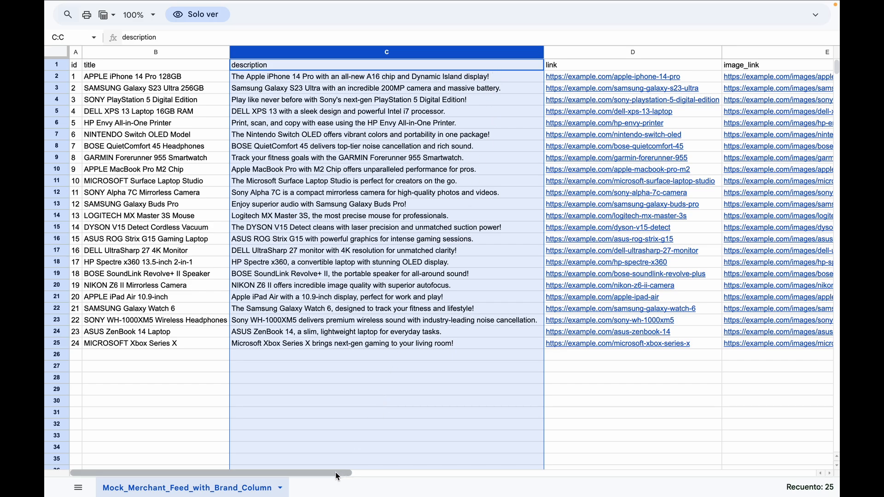
pyautogui.moveTo(336, 475); pyautogui.dragTo(556, 484)
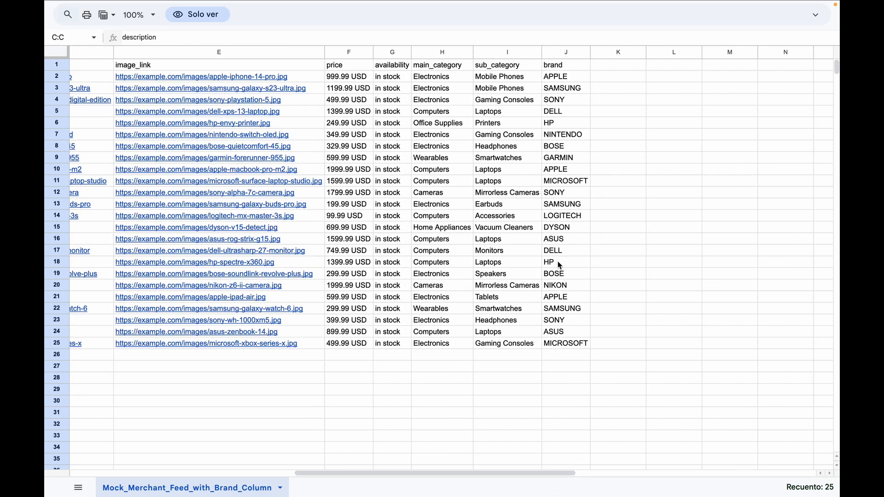
pyautogui.click(552, 50)
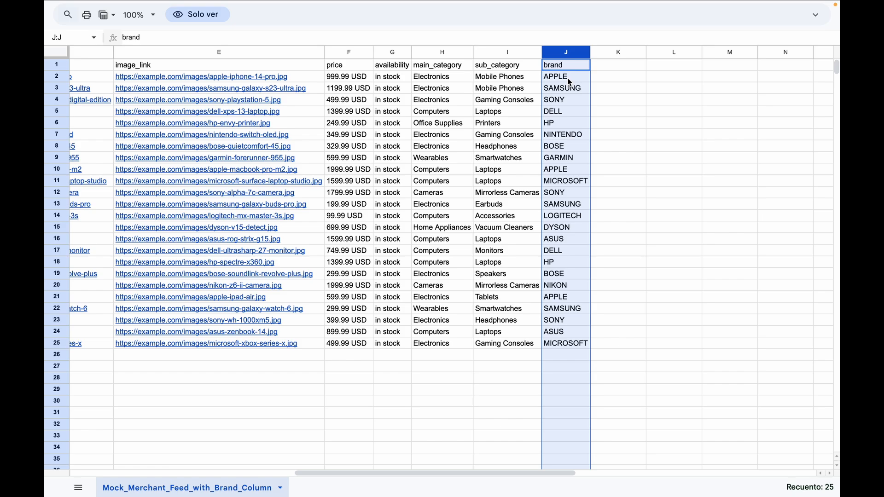
# Step: Switch to the Optmyzr template and start a modified data column from brand with the Case Change action
pyautogui.hotkey('ctrl', 'Right')
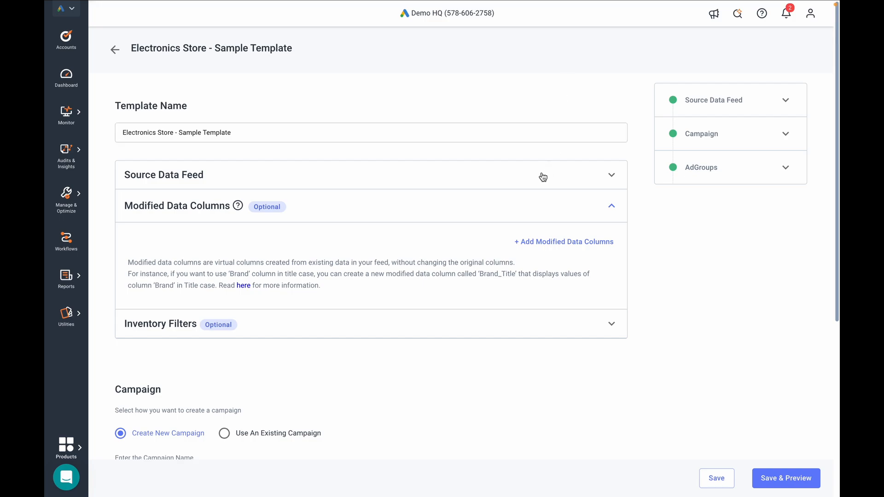
pyautogui.moveTo(236, 211)
pyautogui.click(552, 247)
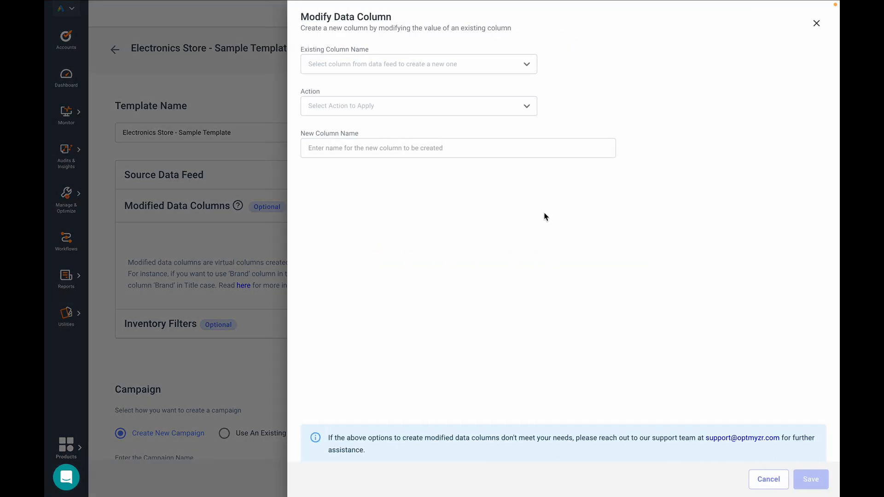
pyautogui.click(497, 67)
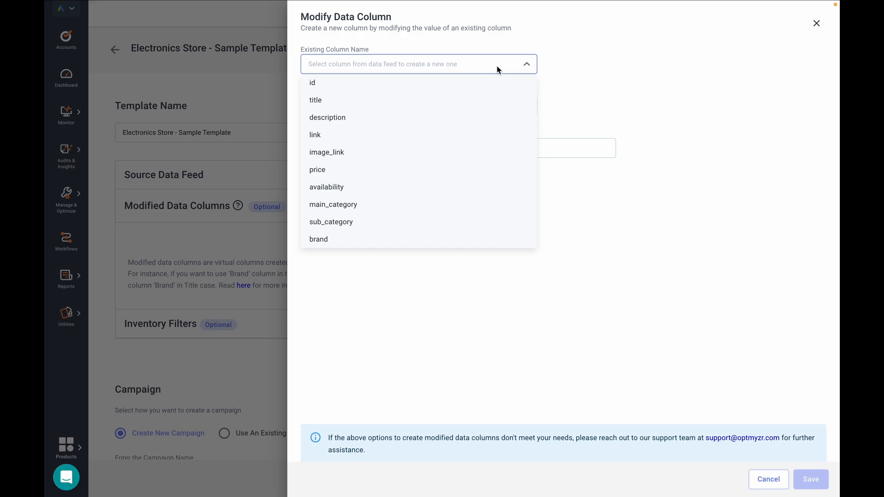
pyautogui.click(389, 240)
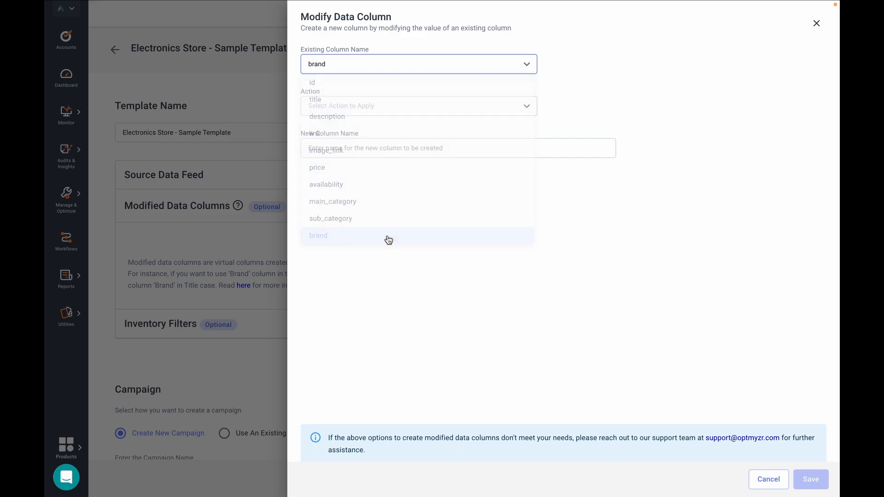
pyautogui.click(398, 114)
pyautogui.click(384, 122)
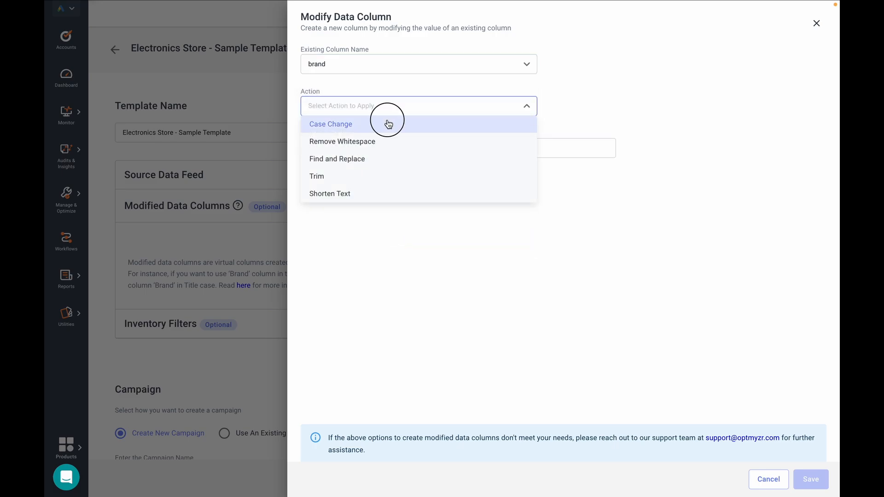
# Step: Name the new column Brand (New), set its case change type to Sentence Case and save it
pyautogui.click(360, 148)
pyautogui.write('Brand (New)')
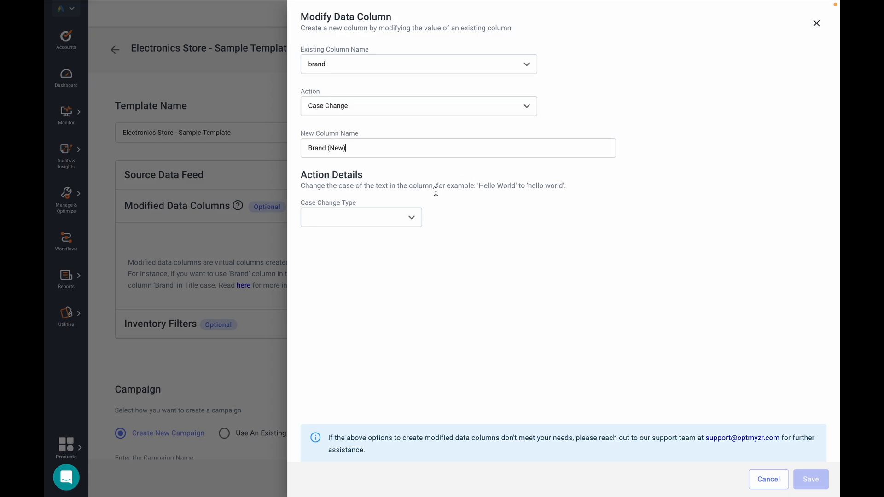
pyautogui.click(394, 219)
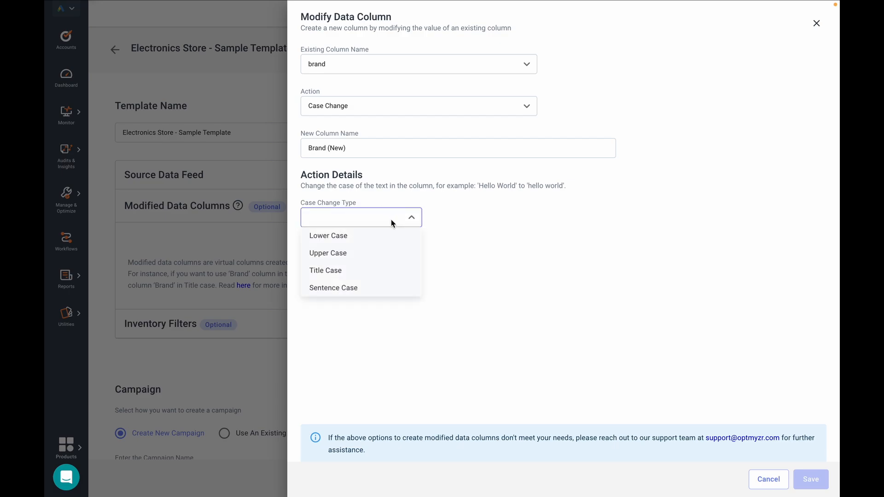
pyautogui.click(350, 290)
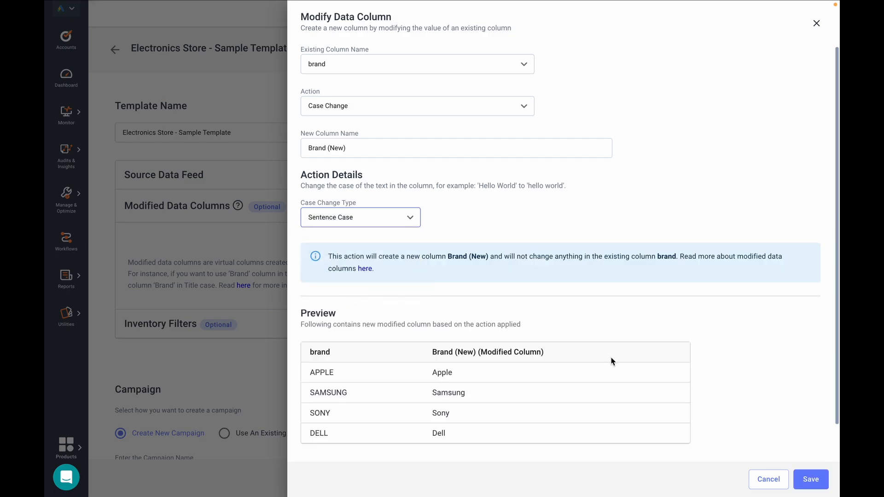
pyautogui.moveTo(431, 352); pyautogui.dragTo(479, 352)
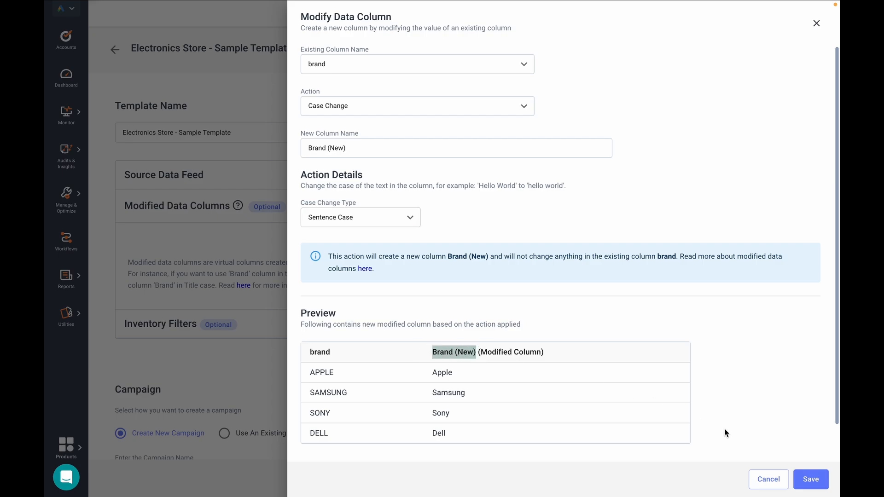
pyautogui.click(817, 477)
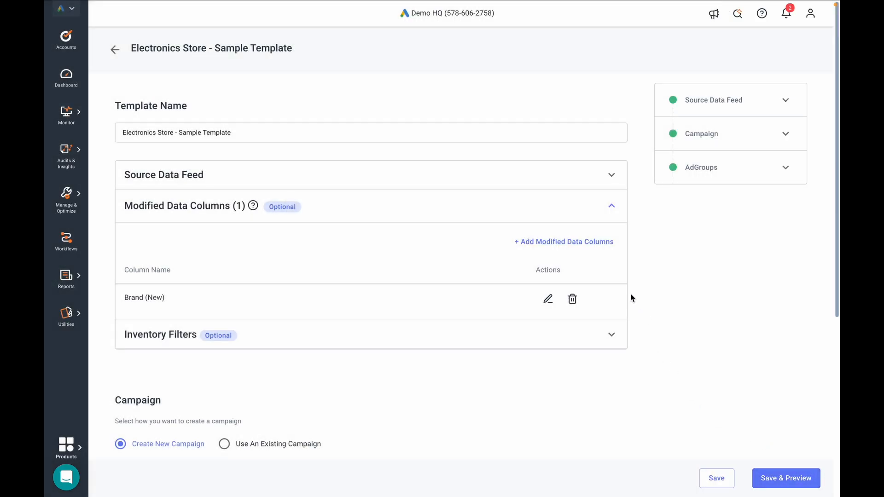
# Step: Start another modified data column from title with the Trim action, named Title (New)
pyautogui.click(575, 246)
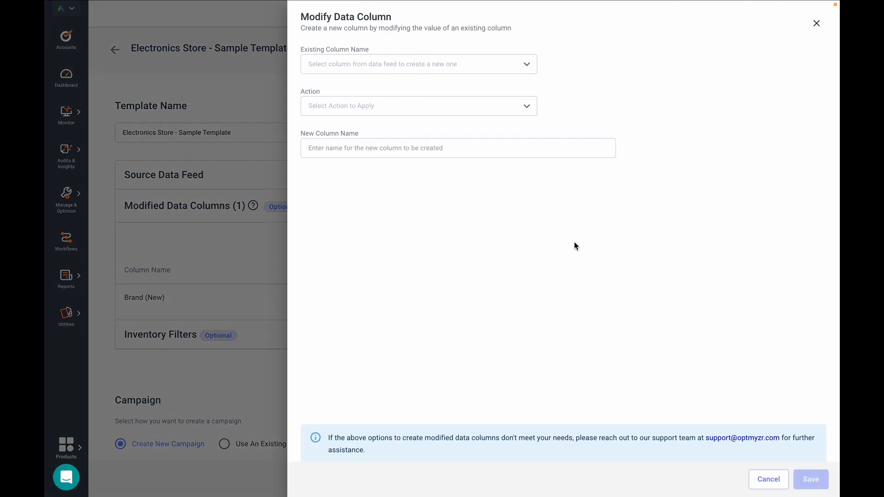
pyautogui.click(437, 70)
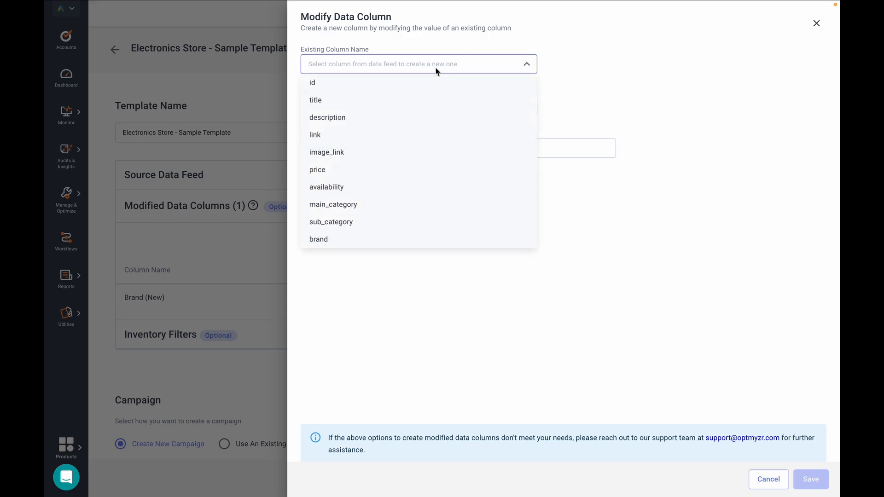
pyautogui.click(395, 100)
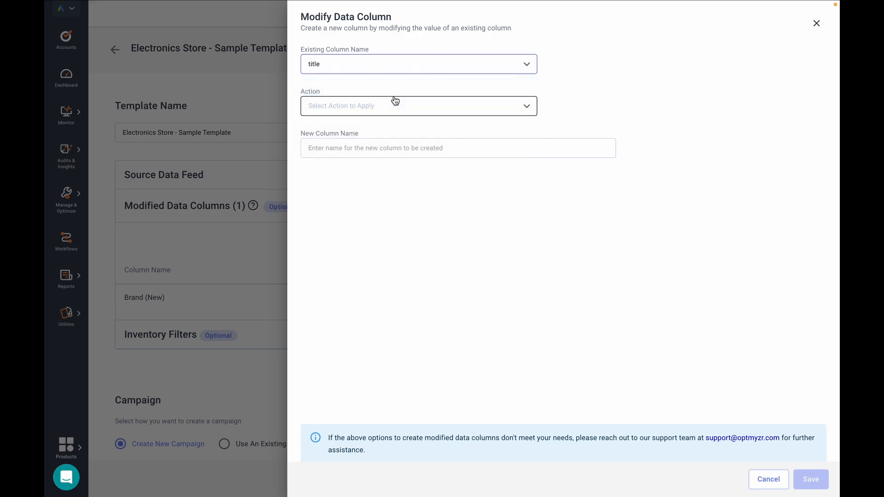
pyautogui.click(380, 107)
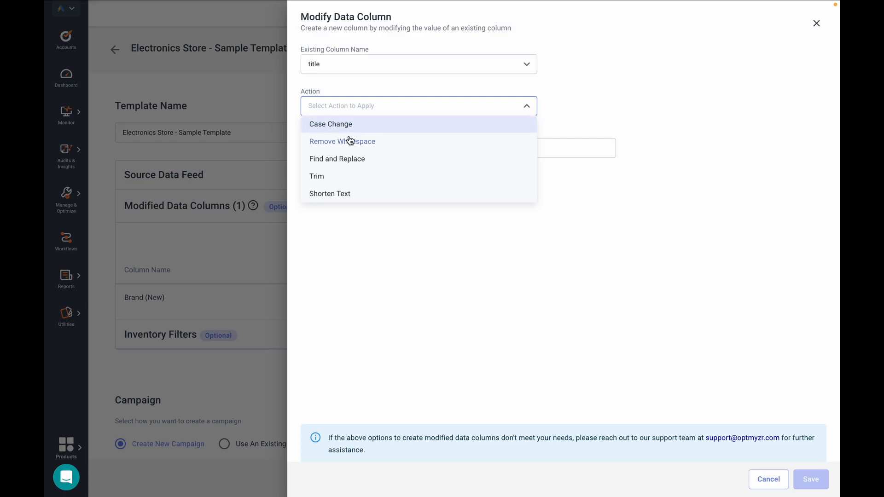
pyautogui.click(334, 175)
pyautogui.click(355, 149)
pyautogui.write('Title (New')
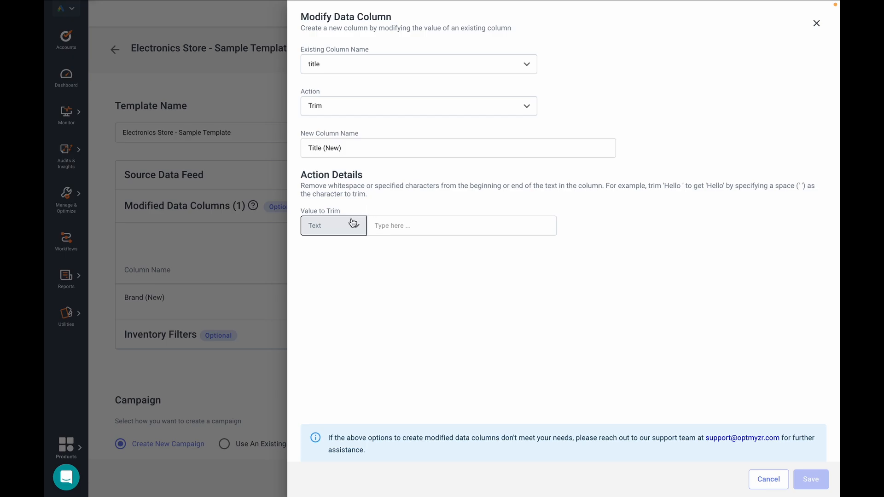
# Step: Try APPLE as the text to trim from the titles, and clear the value again
pyautogui.click(401, 225)
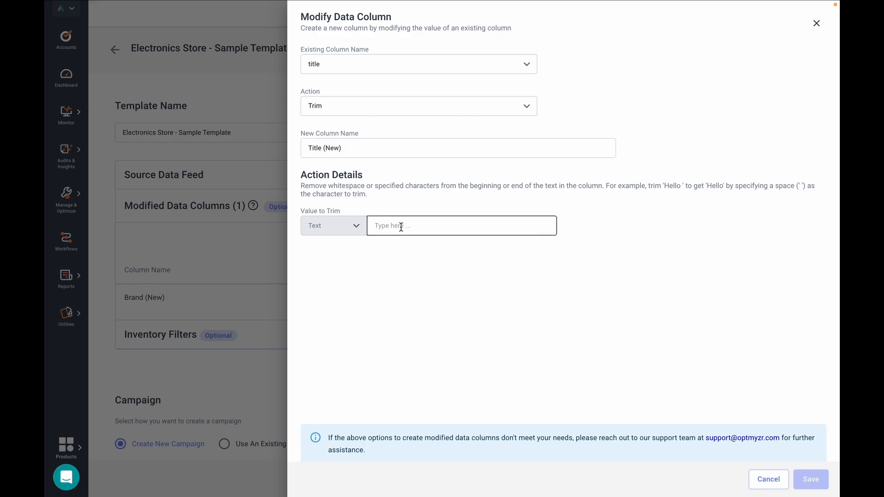
pyautogui.write('APPLE')
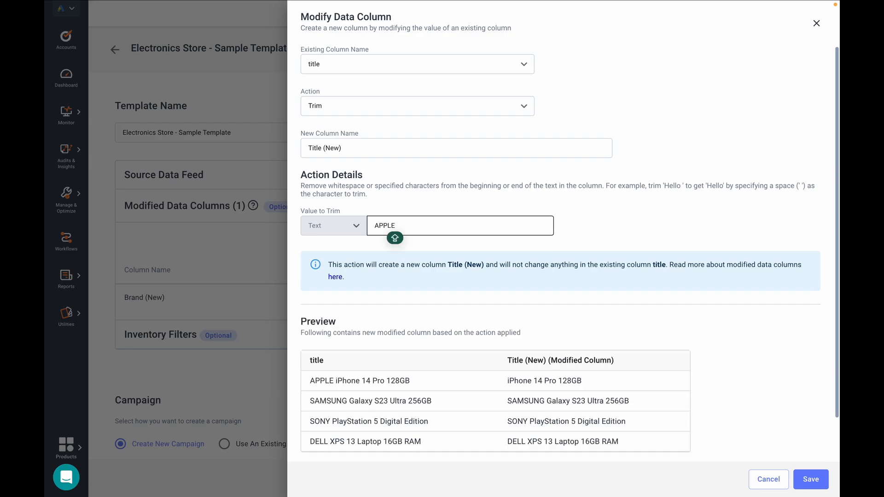
pyautogui.press('super+a')
pyautogui.press('BackSpace')
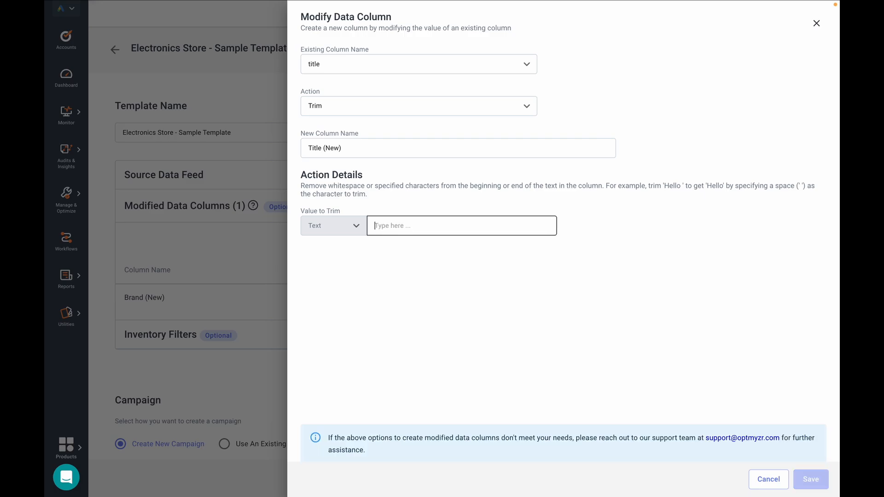
# Step: Set the value to trim to the brand column and save the modified title column
pyautogui.click(357, 227)
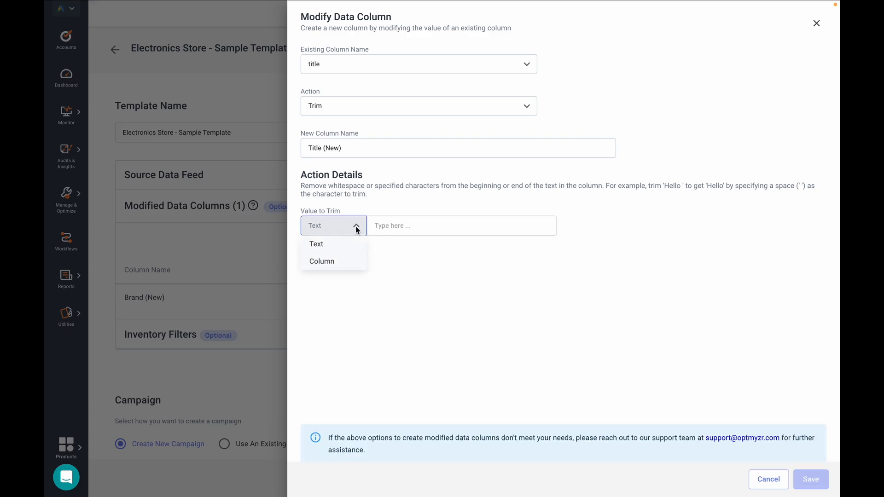
pyautogui.click(334, 263)
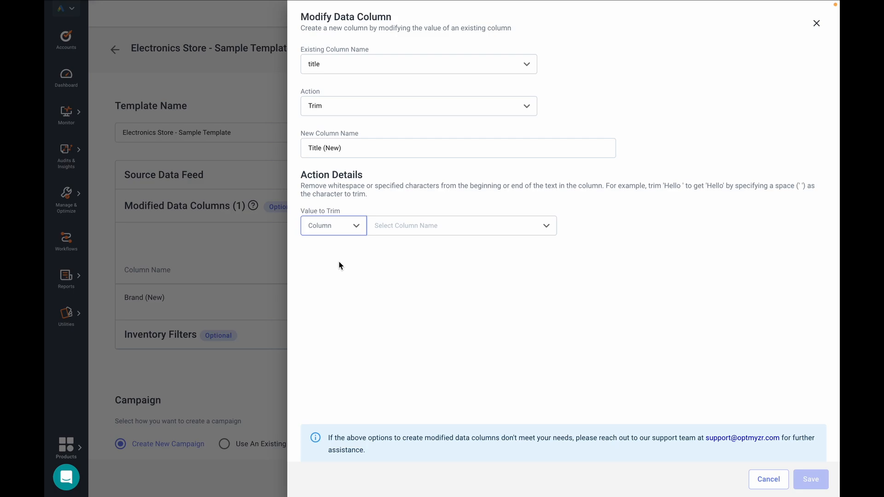
pyautogui.click(410, 227)
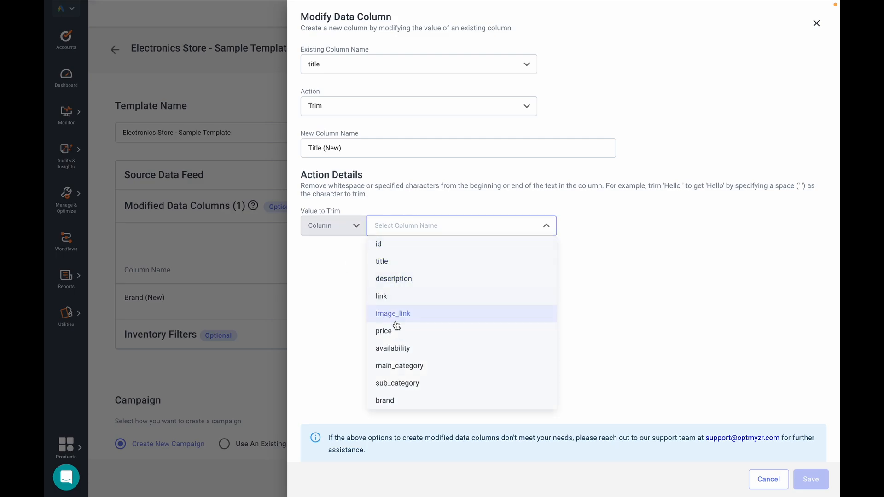
pyautogui.click(407, 406)
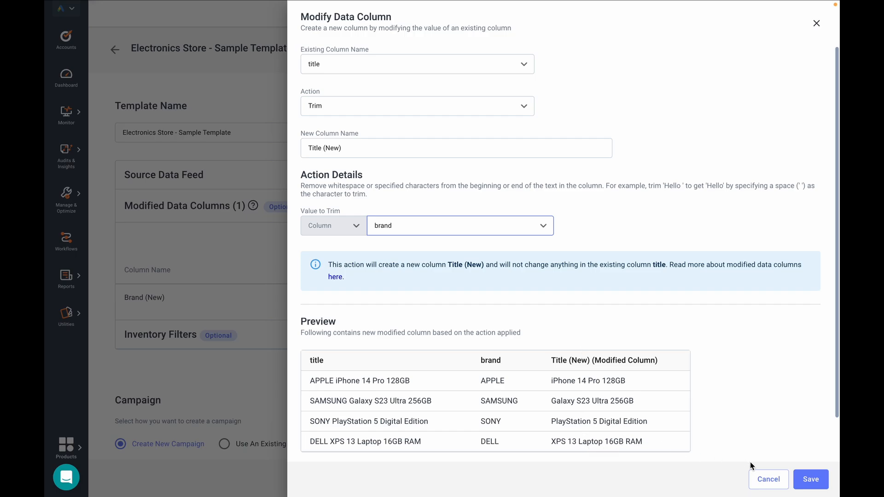
pyautogui.click(820, 483)
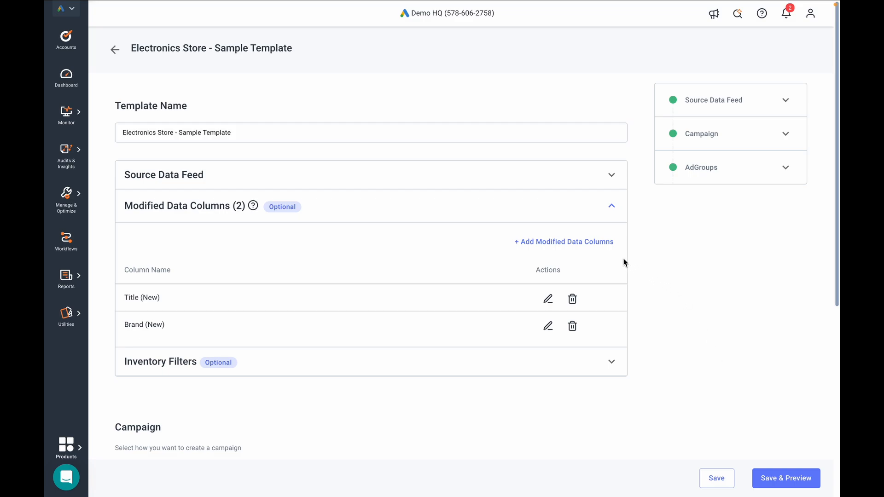
# Step: Start a modified data column from description with the Find and Replace action, named Description (New)
pyautogui.click(592, 245)
pyautogui.click(479, 70)
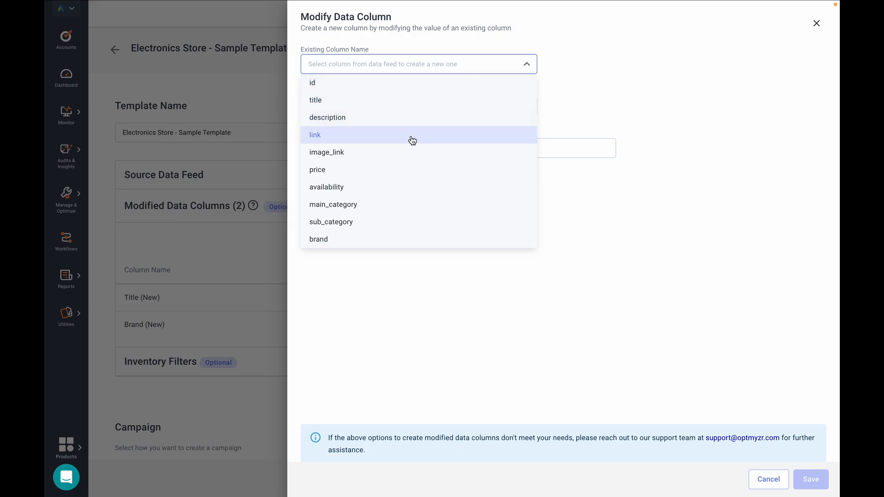
pyautogui.click(415, 121)
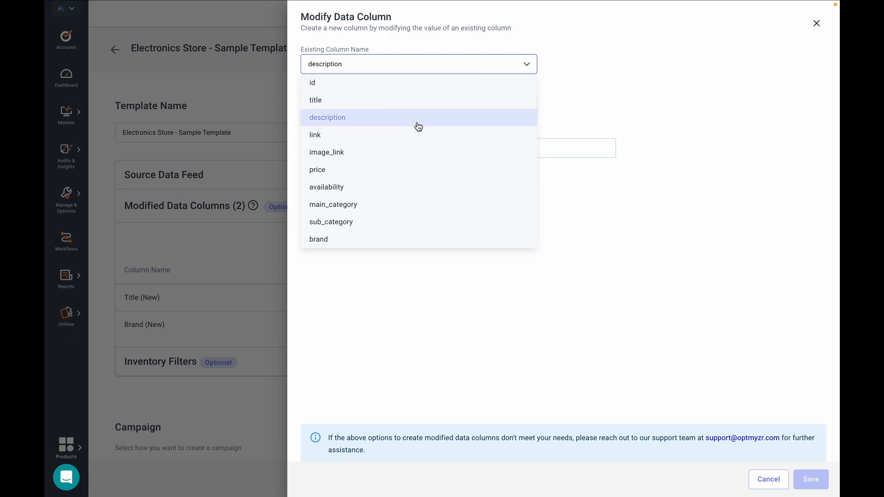
pyautogui.click(401, 111)
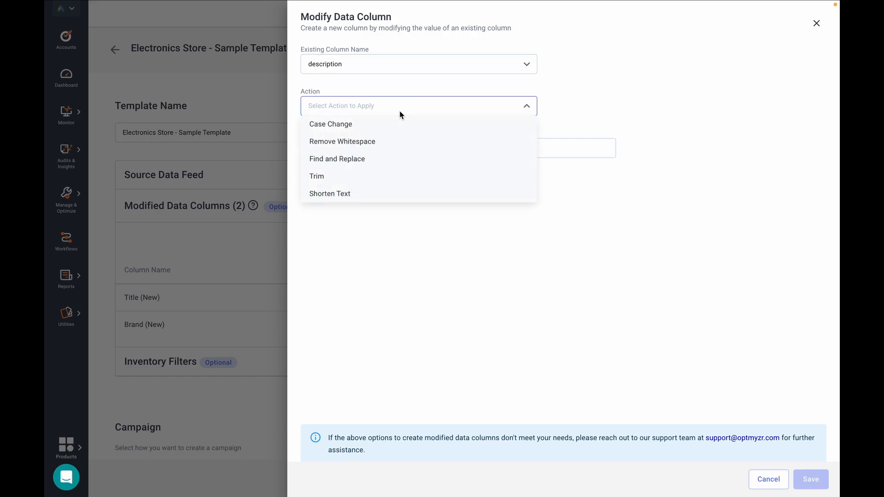
pyautogui.click(367, 160)
pyautogui.click(380, 151)
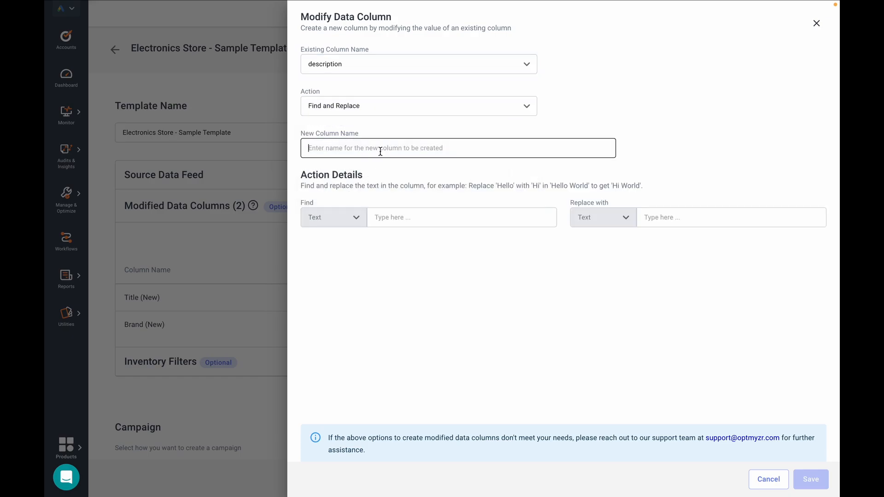
pyautogui.write('Description (New9')
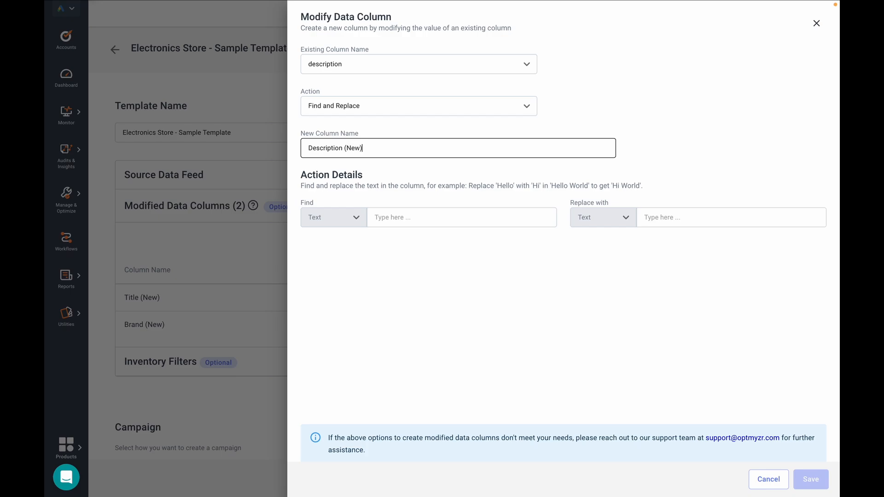
# Step: Set the description column to replace "!" with "." and save it
pyautogui.click(406, 217)
pyautogui.write('!')
pyautogui.click(699, 221)
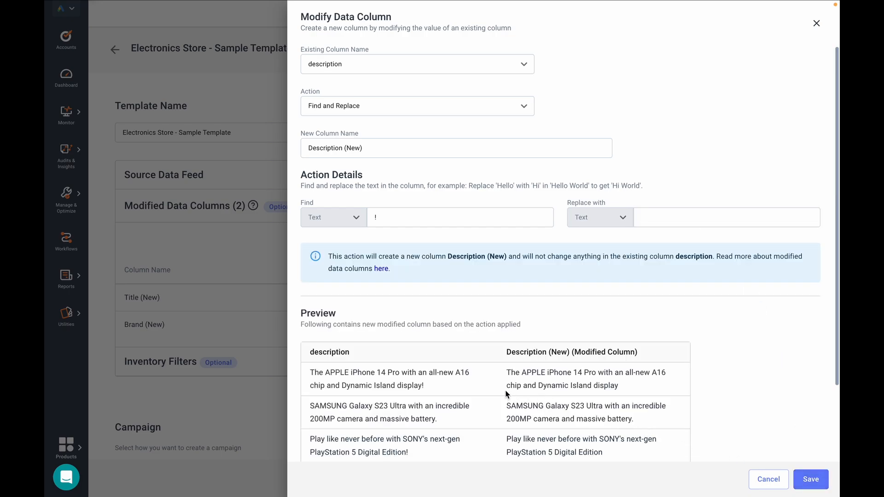
pyautogui.moveTo(425, 386); pyautogui.dragTo(406, 385)
pyautogui.click(672, 217)
pyautogui.write('.')
pyautogui.click(813, 479)
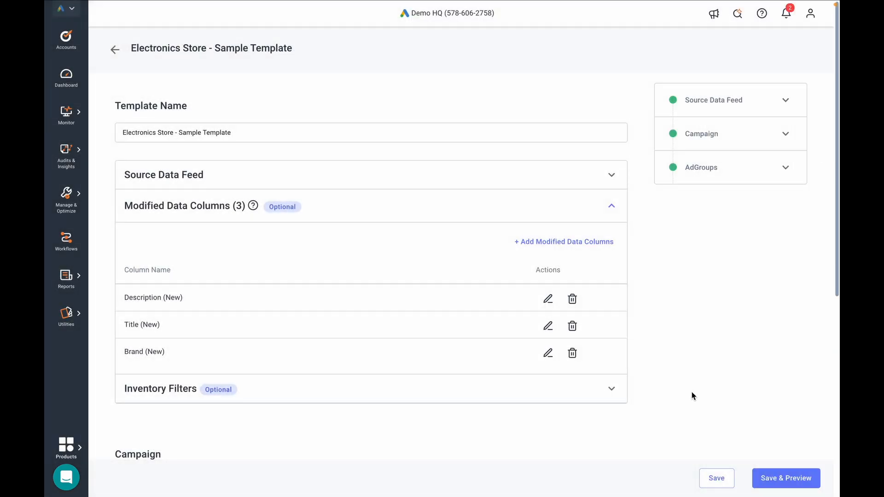
# Step: Open the template's existing ad group for editing
pyautogui.scroll(-7, 688, 384)
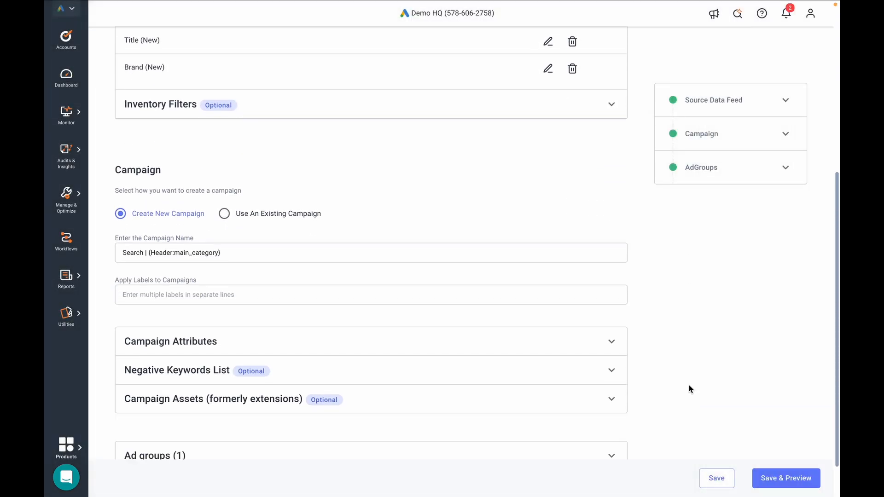
pyautogui.click(557, 403)
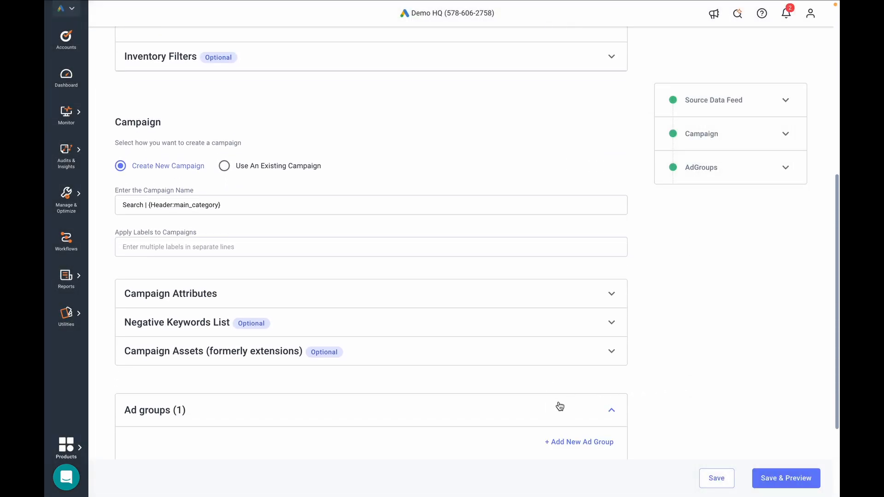
pyautogui.click(562, 408)
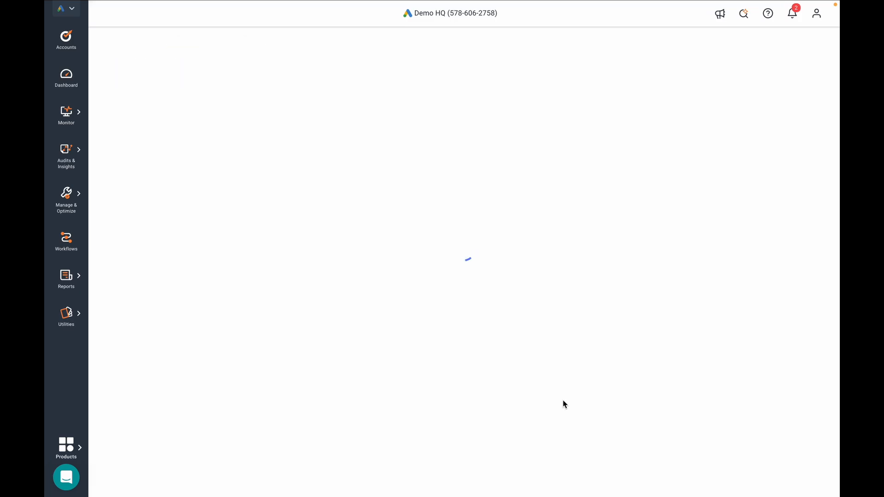
pyautogui.scroll(-1, 448, 316)
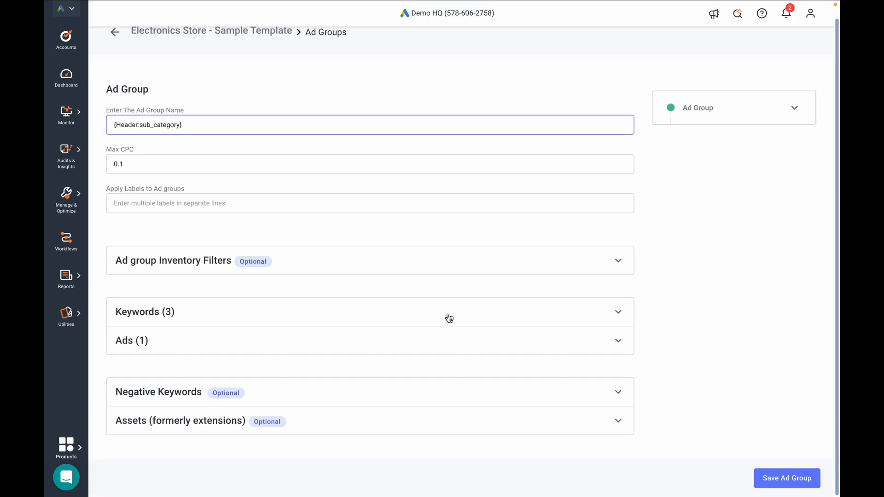
# Step: Examine the keywords of the {Header:sub_category} ad group and their match types
pyautogui.click(405, 310)
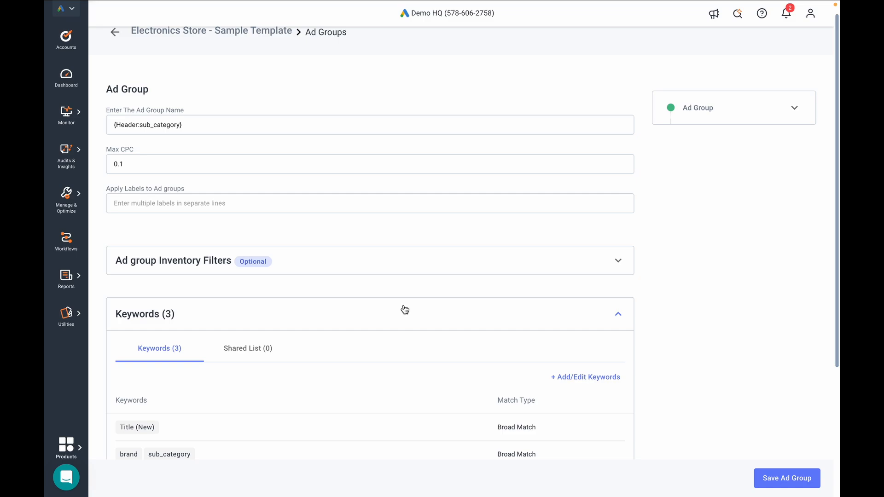
pyautogui.scroll(-3, 404, 310)
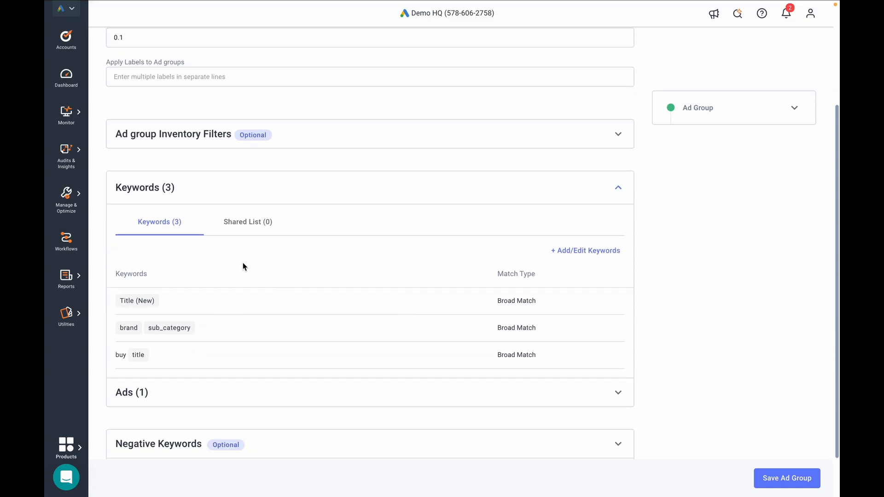
pyautogui.click(253, 184)
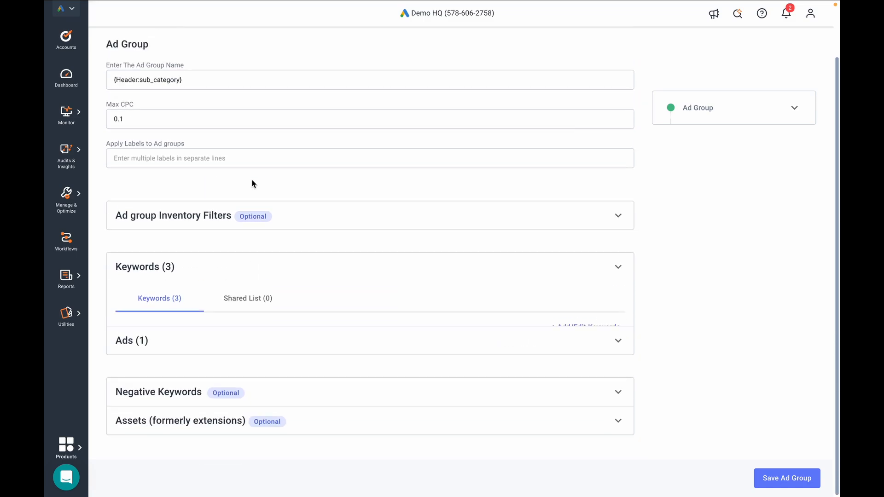
# Step: Open the ad group's responsive search ad for editing
pyautogui.click(231, 341)
pyautogui.scroll(-1, 231, 280)
pyautogui.click(522, 375)
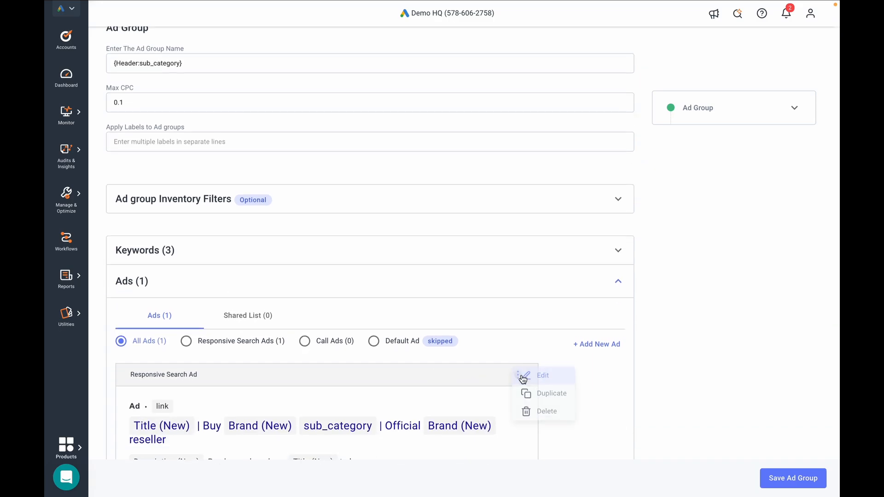
pyautogui.click(523, 377)
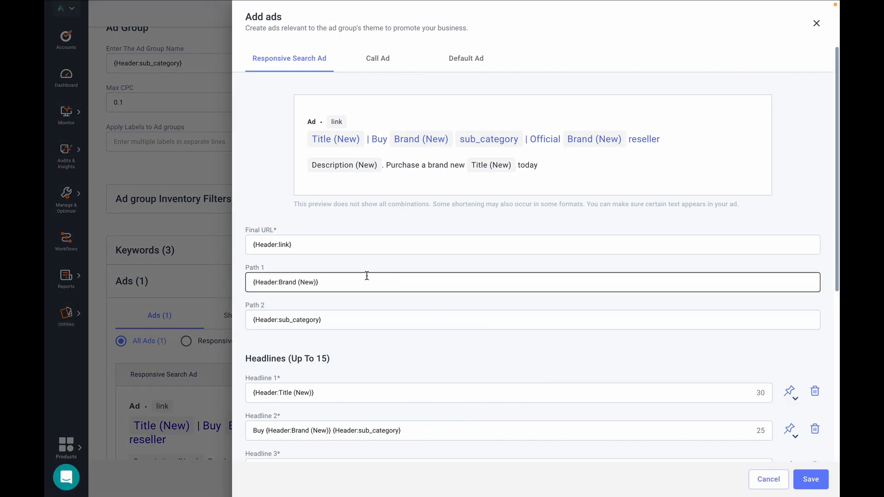
# Step: Replace the ad's Path 1 with the modified brand column, {Header:Brand (New)}, chosen from the column headers
pyautogui.scroll(-1, 370, 277)
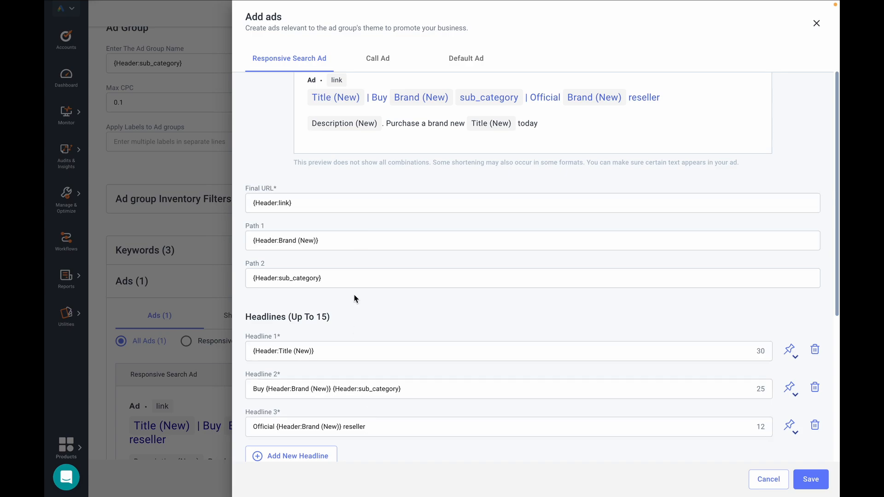
pyautogui.moveTo(347, 240); pyautogui.dragTo(252, 237)
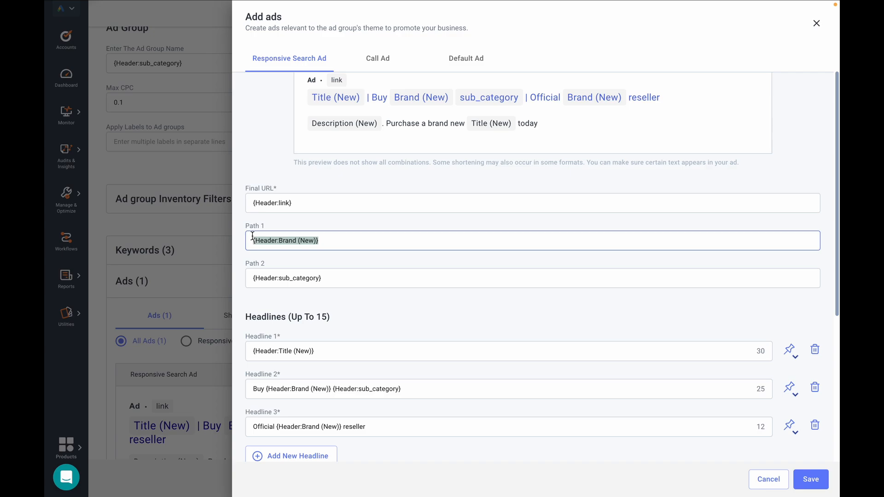
pyautogui.write('{')
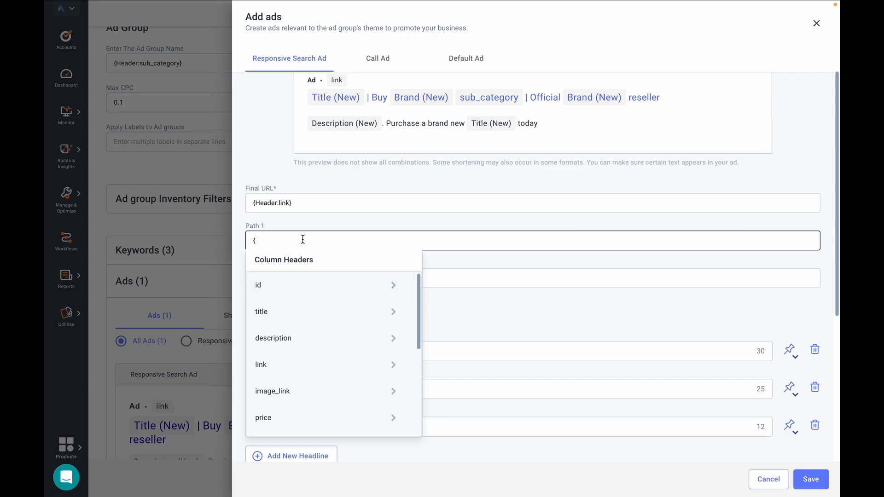
pyautogui.scroll(-1, 304, 293)
pyautogui.scroll(-3, 304, 293)
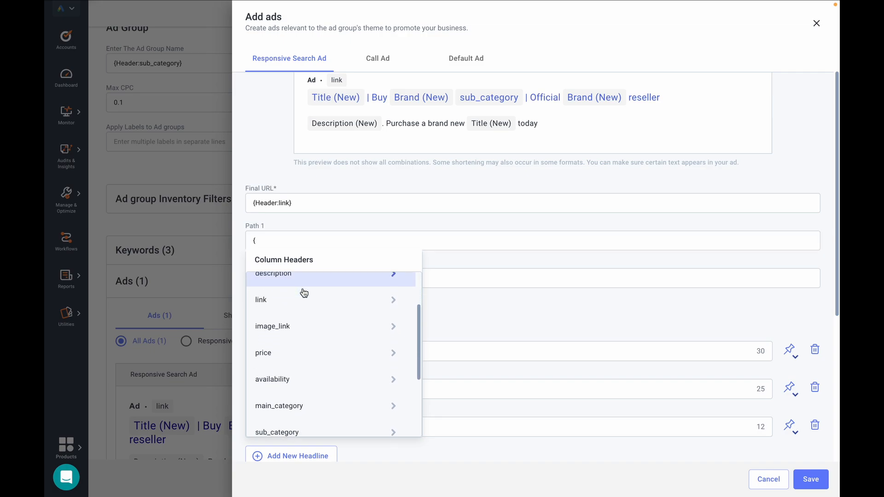
pyautogui.scroll(-4, 335, 401)
pyautogui.click(328, 407)
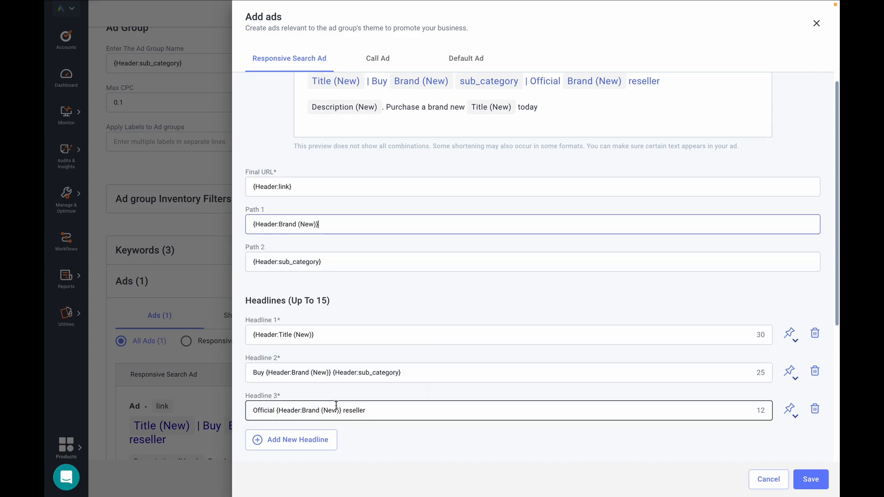
# Step: Examine which feed columns the ad's Path 2, headlines and descriptions use
pyautogui.click(348, 261)
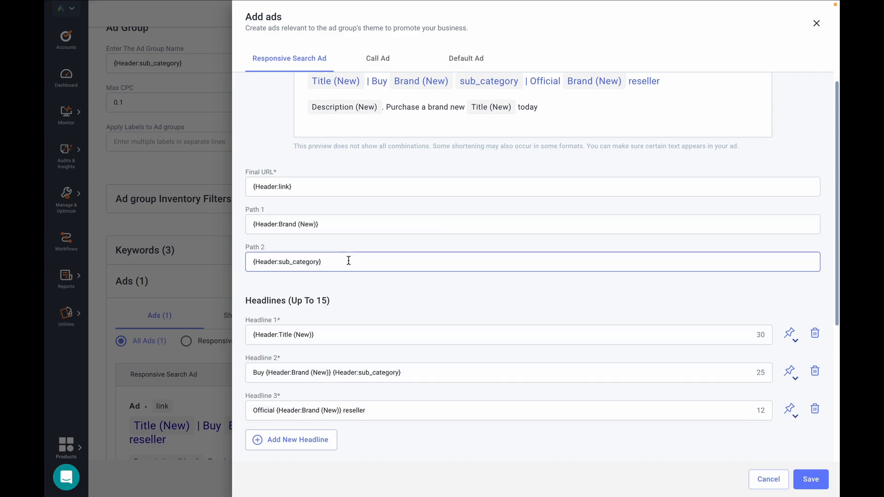
pyautogui.scroll(-3, 348, 260)
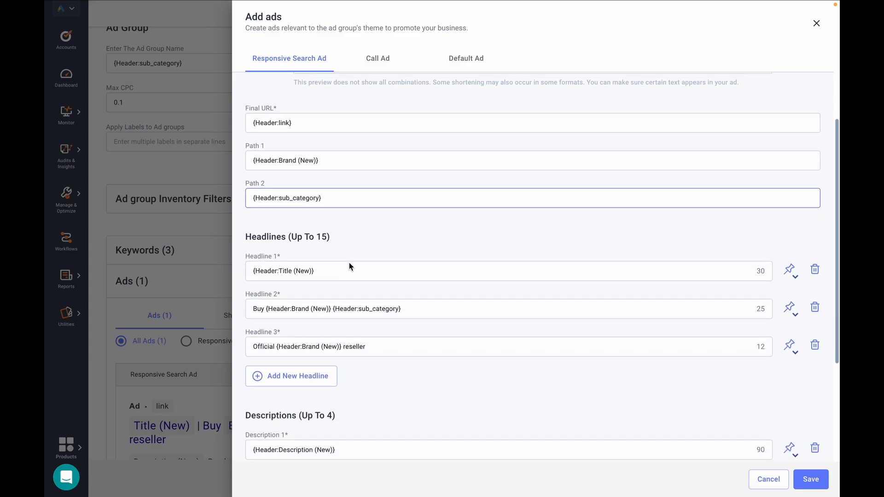
pyautogui.click(349, 263)
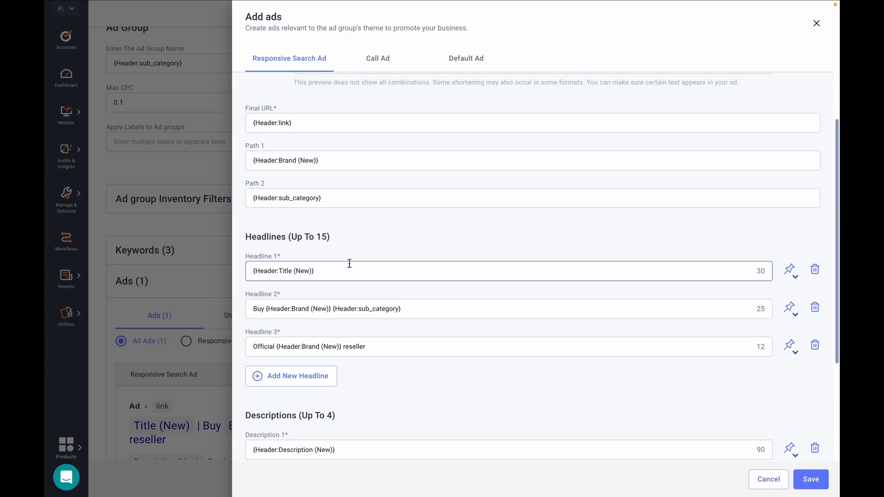
pyautogui.scroll(-1, 350, 263)
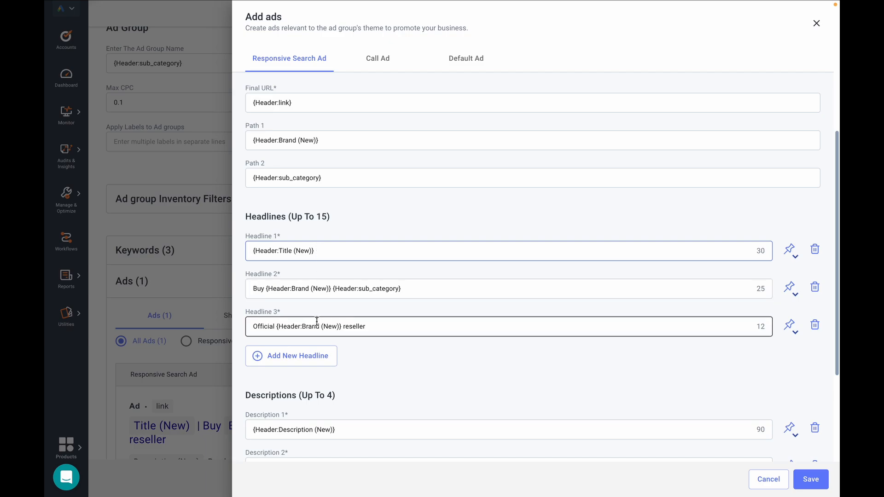
pyautogui.scroll(-1, 317, 322)
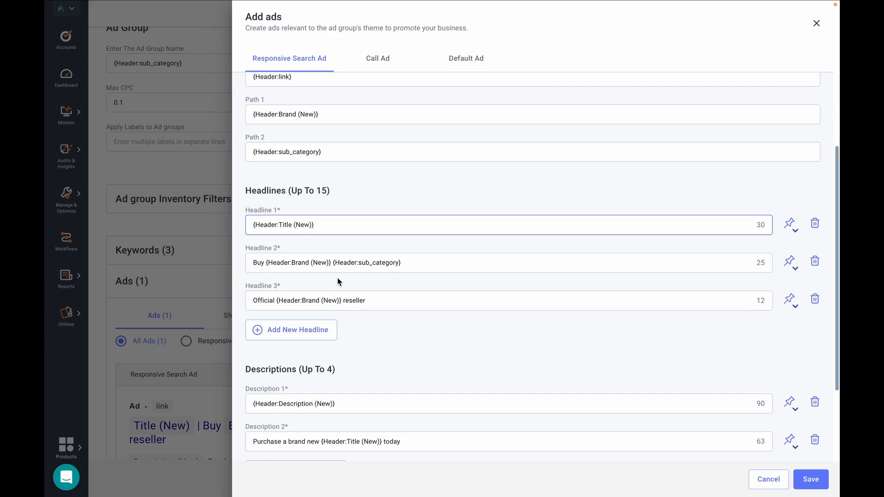
pyautogui.scroll(-2, 342, 311)
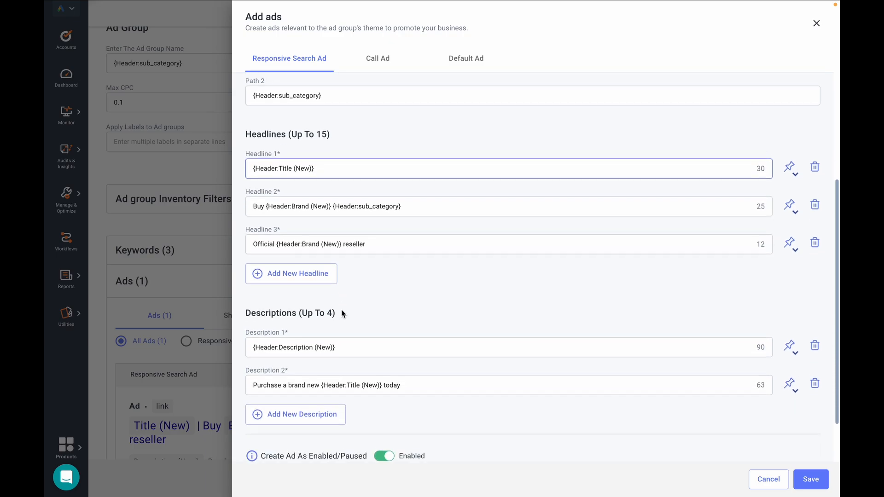
pyautogui.click(357, 339)
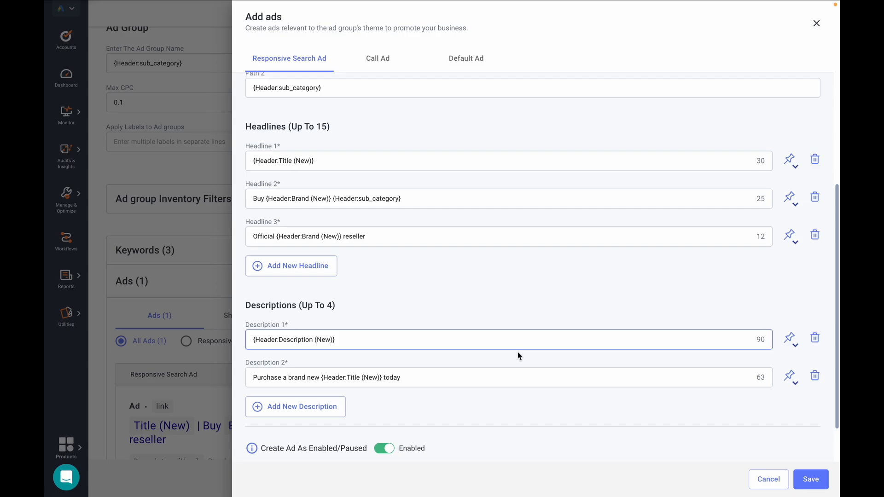
# Step: Save the responsive search ad with its ad group, and save and preview the campaign template
pyautogui.click(809, 480)
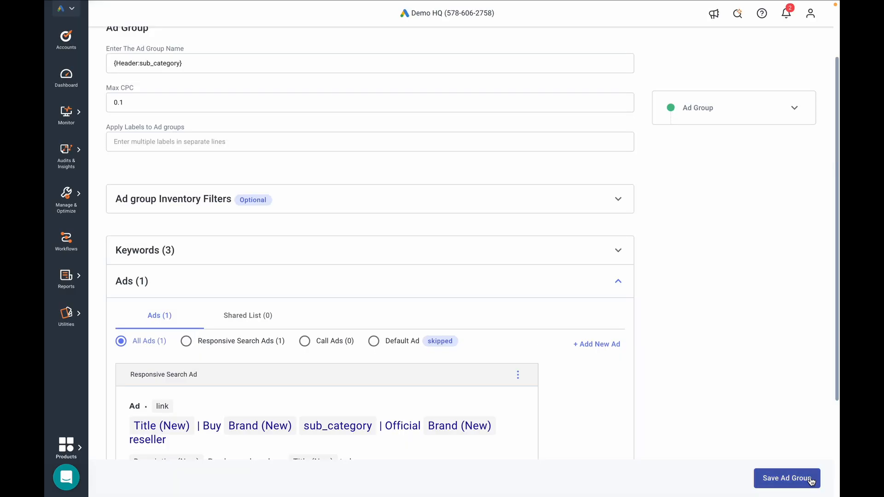
pyautogui.click(804, 479)
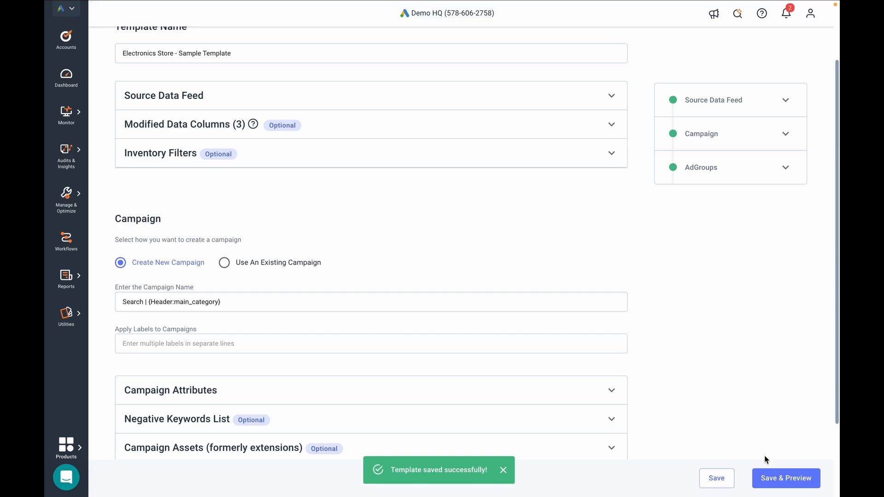
pyautogui.click(784, 477)
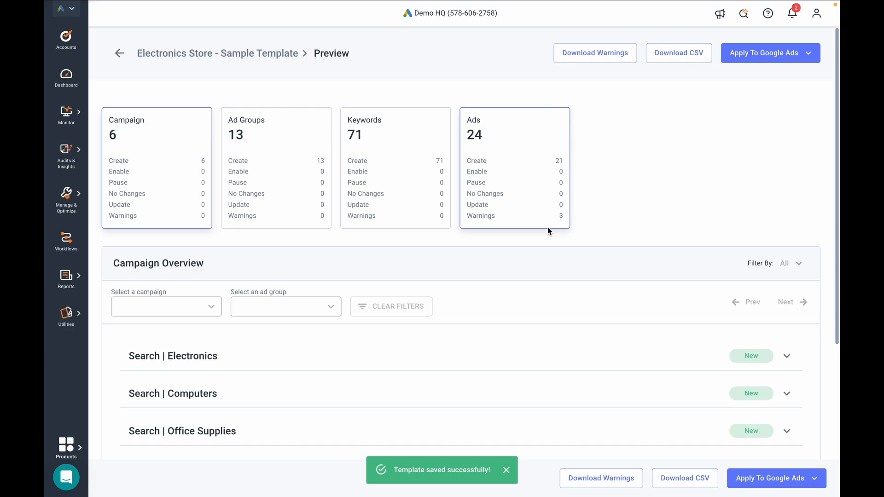
# Step: Examine the generated ads in the template preview to check their headlines and descriptions
pyautogui.click(488, 142)
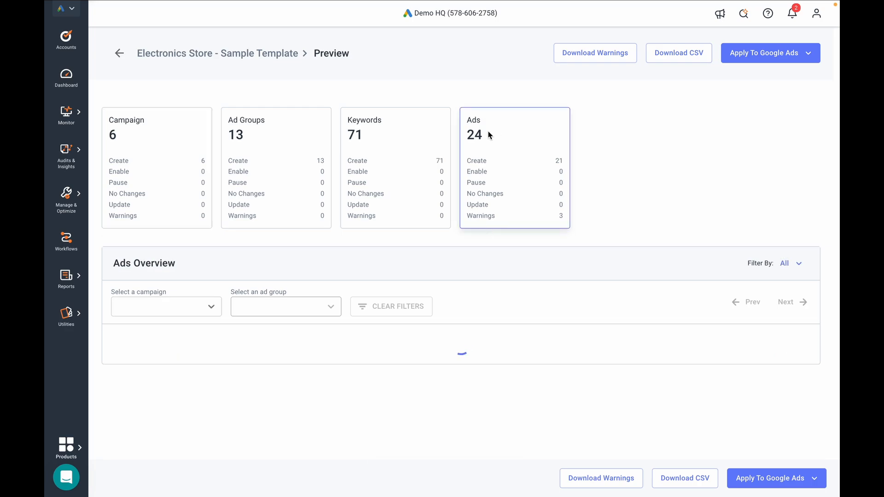
pyautogui.scroll(-1, 604, 184)
pyautogui.scroll(-4, 605, 184)
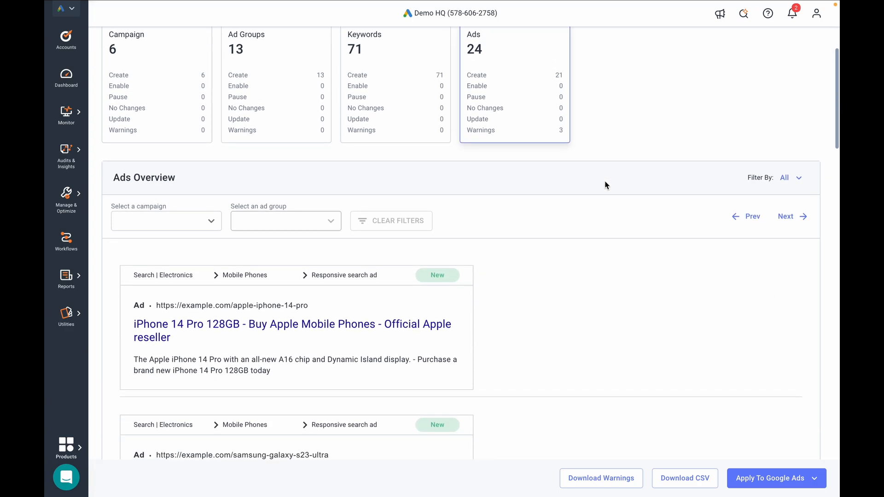
pyautogui.scroll(-1, 604, 184)
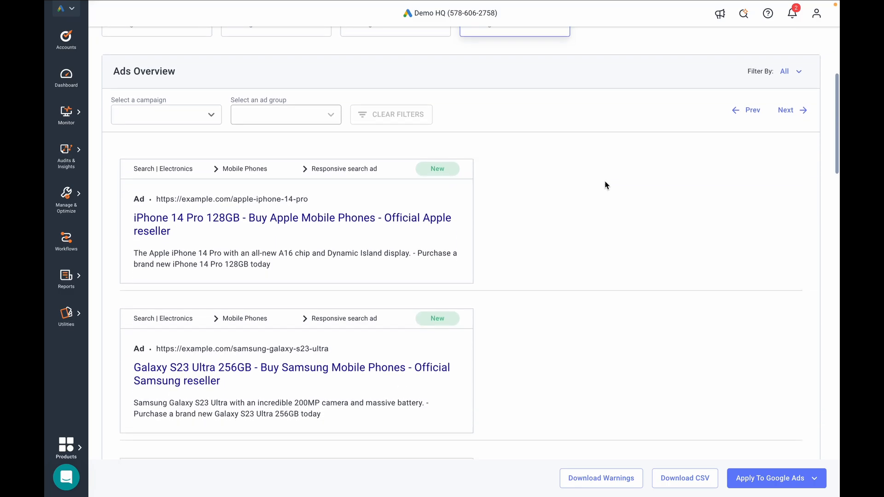